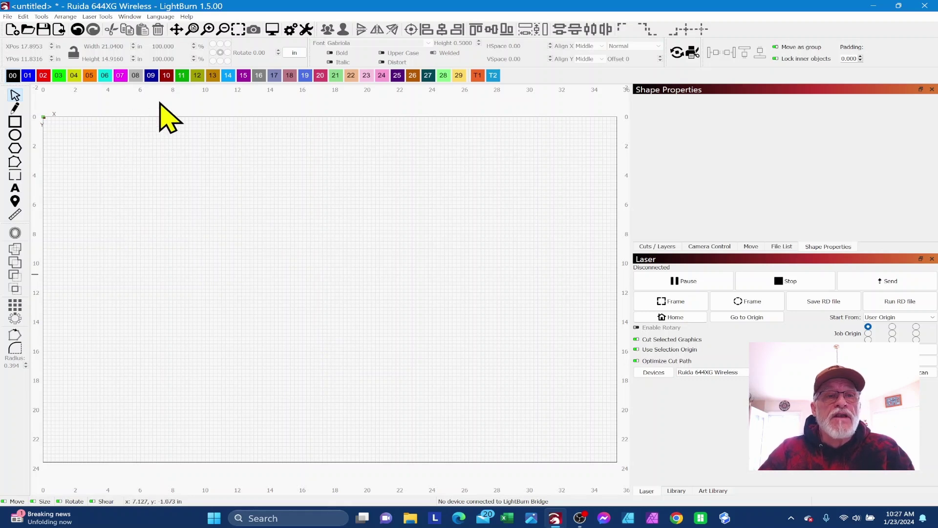
Place two horizontal guide lines at about 7 and 9.6 in and two vertical ones at about 8.9 and 13 in
left_click_drag(184, 86, 220, 219)
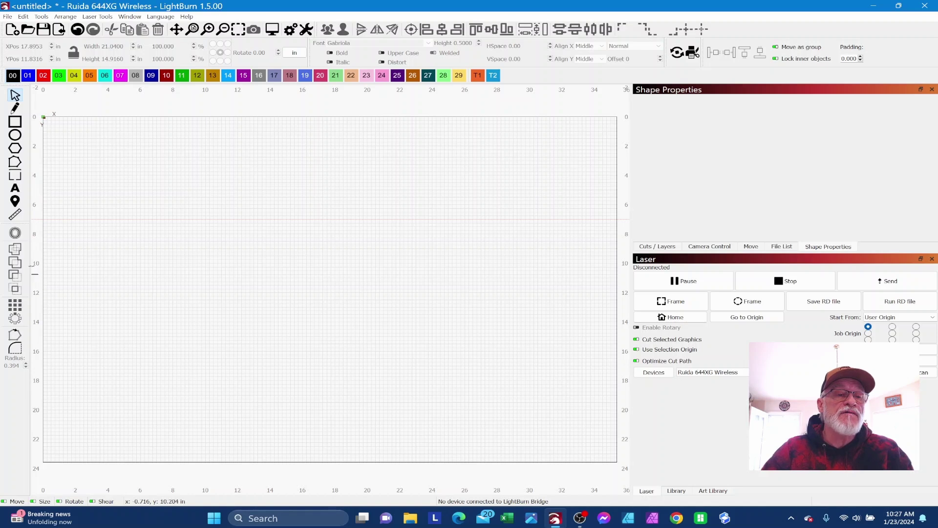
left_click_drag(33, 274, 188, 266)
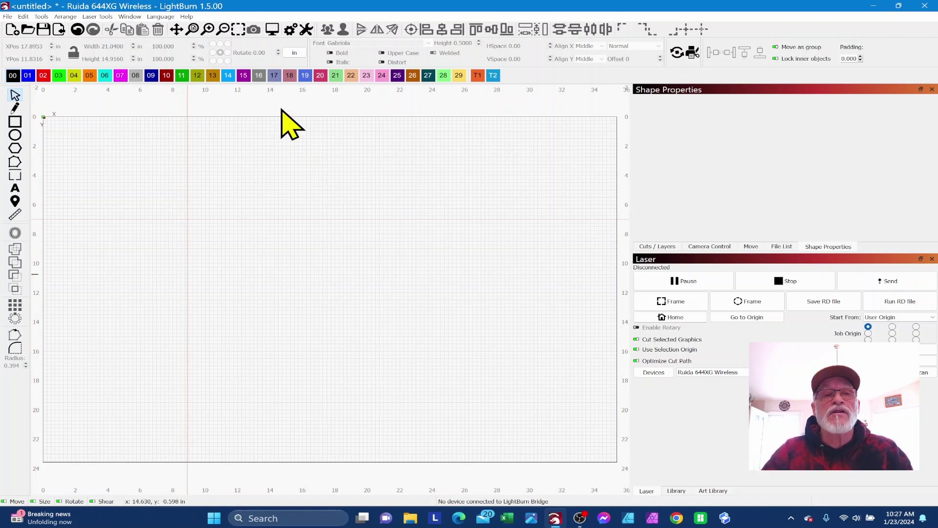
left_click_drag(290, 88, 291, 256)
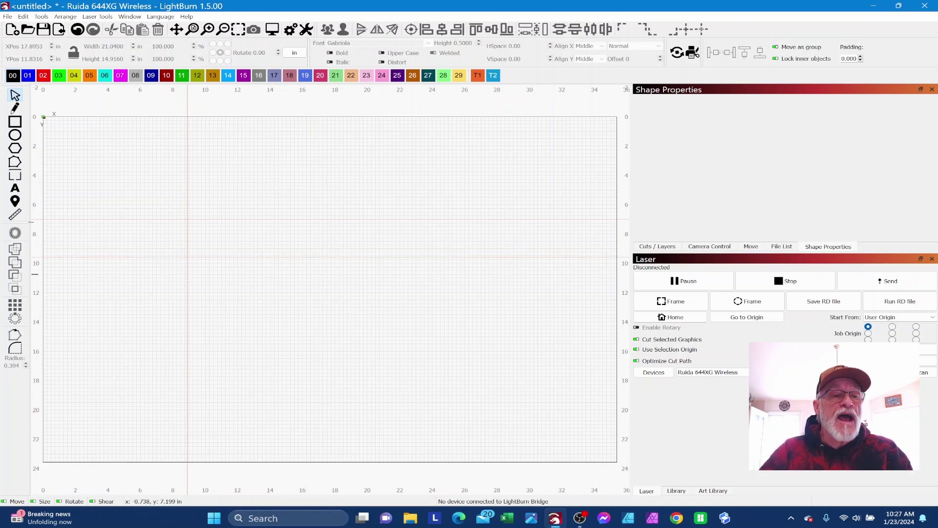
left_click_drag(33, 229, 255, 226)
Draw a rectangle about 9.45 in wide and 6.03 in high below the lower guide line
left_click(15, 122)
left_click_drag(293, 269, 447, 357)
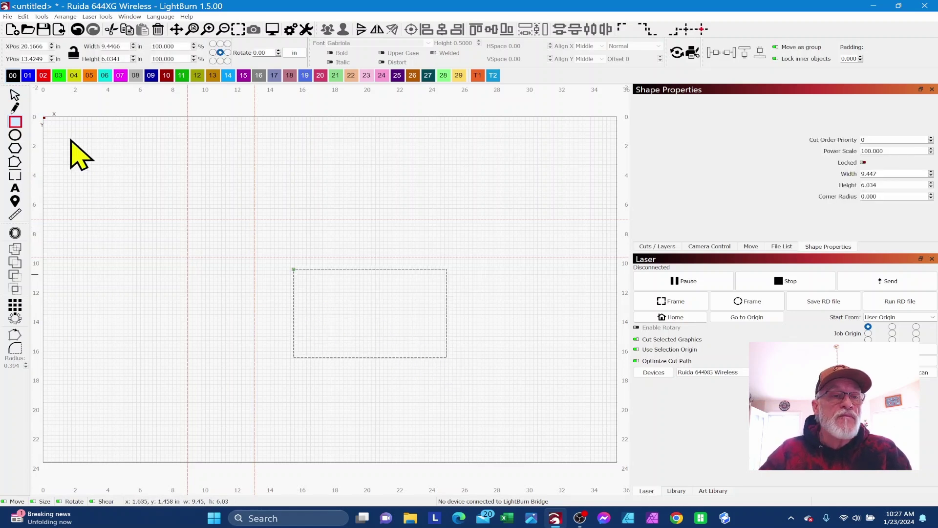
left_click(15, 95)
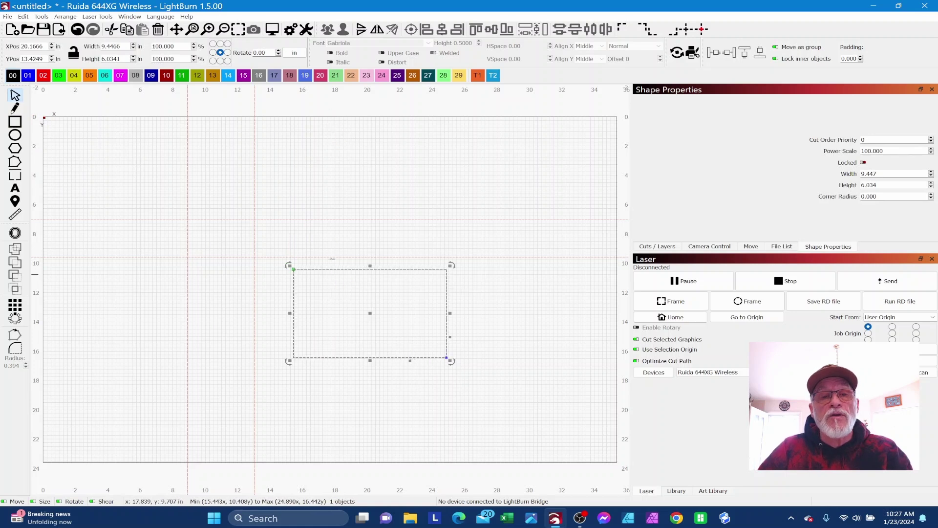
Snap the lower horizontal guide to the rectangle's top edge and place a new vertical guide on its left edge
left_click(332, 255)
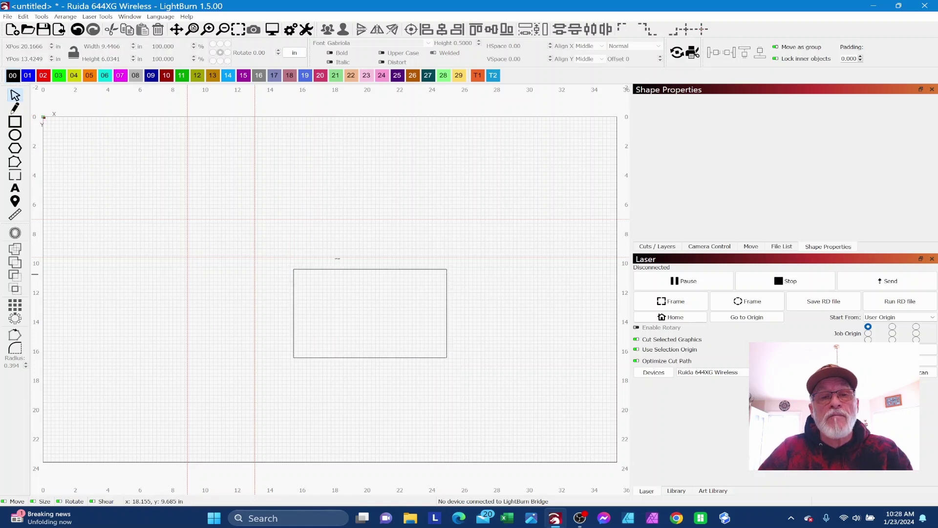
left_click_drag(336, 257, 337, 269)
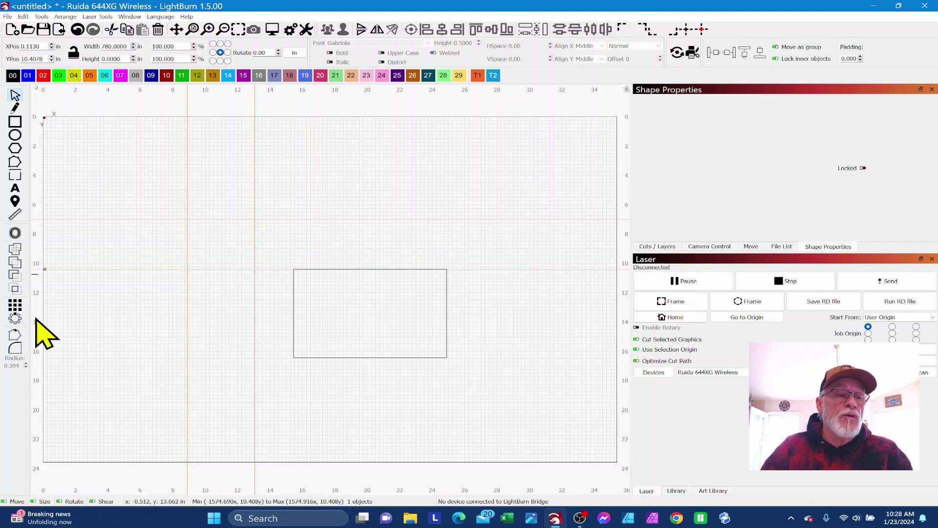
left_click_drag(33, 317, 294, 314)
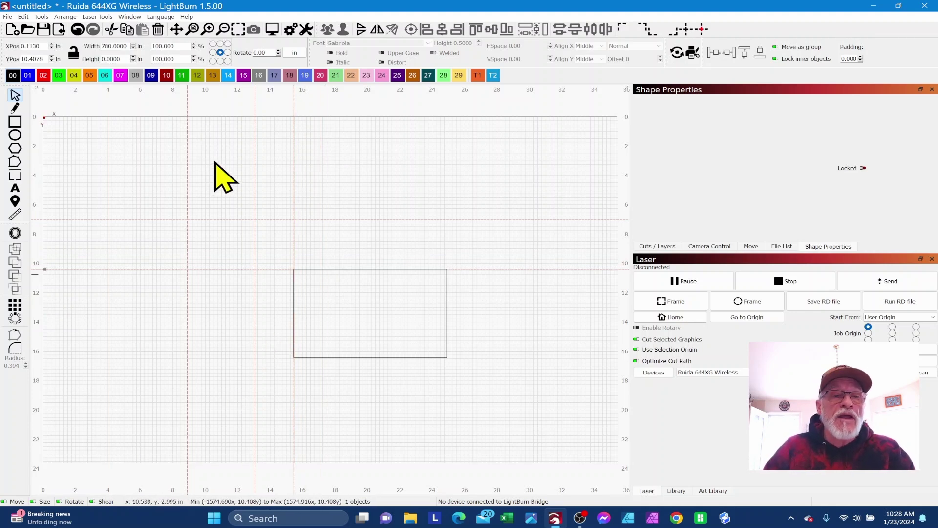
Select and delete all the horizontal and vertical guide lines, keeping the rectangle
left_click_drag(211, 155, 155, 278)
key("Delete")
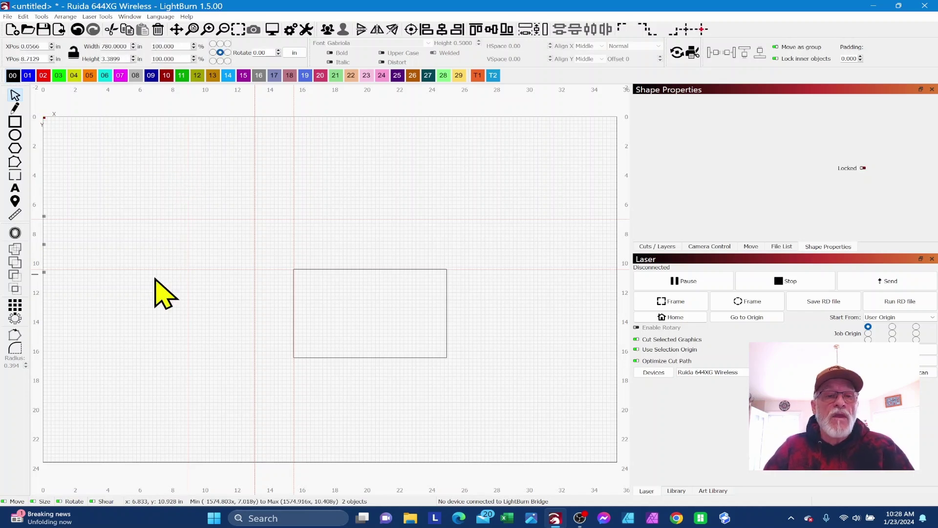
key("Delete")
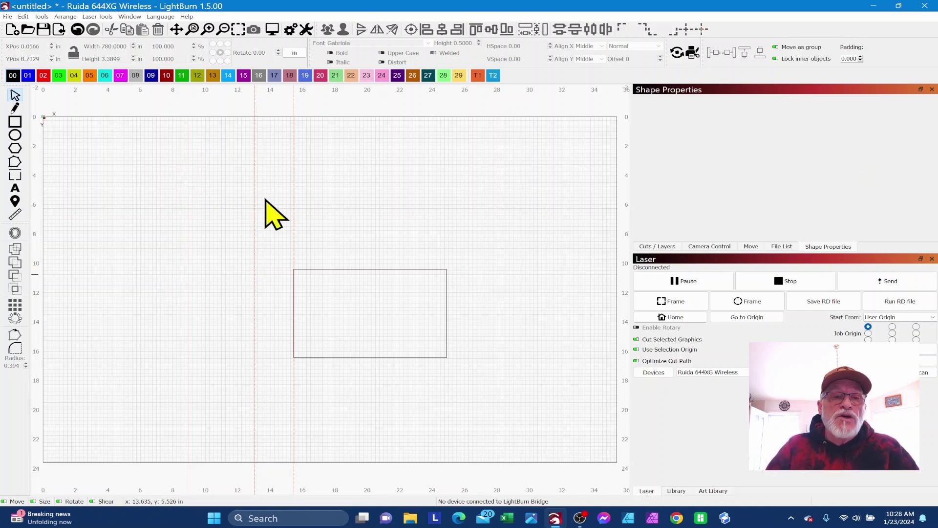
left_click_drag(266, 209, 242, 244)
key("Delete")
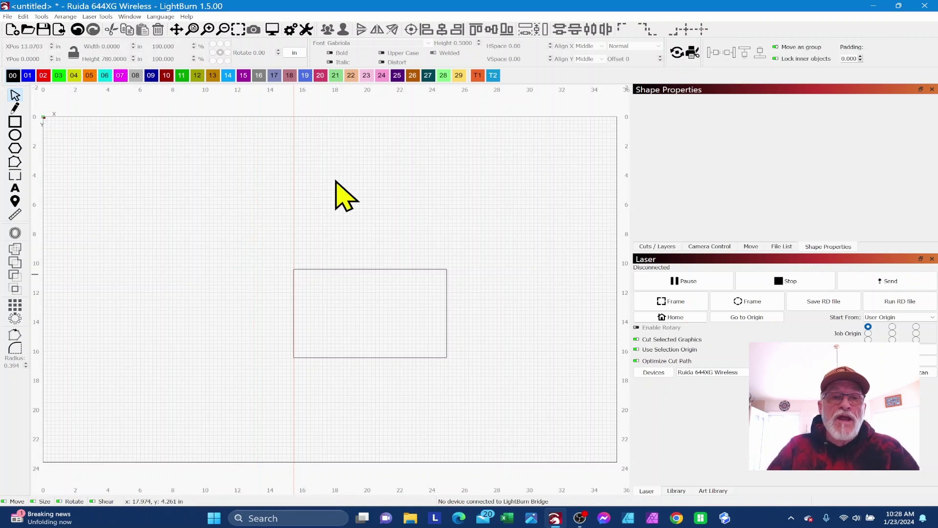
left_click_drag(335, 179, 232, 231)
key("Delete")
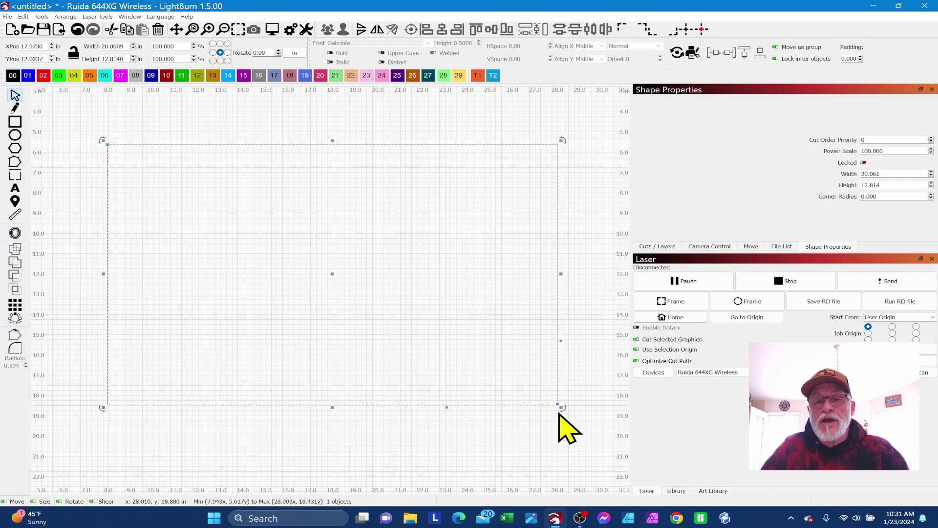
Try inward-curving corners with a radius of about -3.35 in on the large rectangle, and restore its square corners
left_click_drag(559, 405, 560, 358)
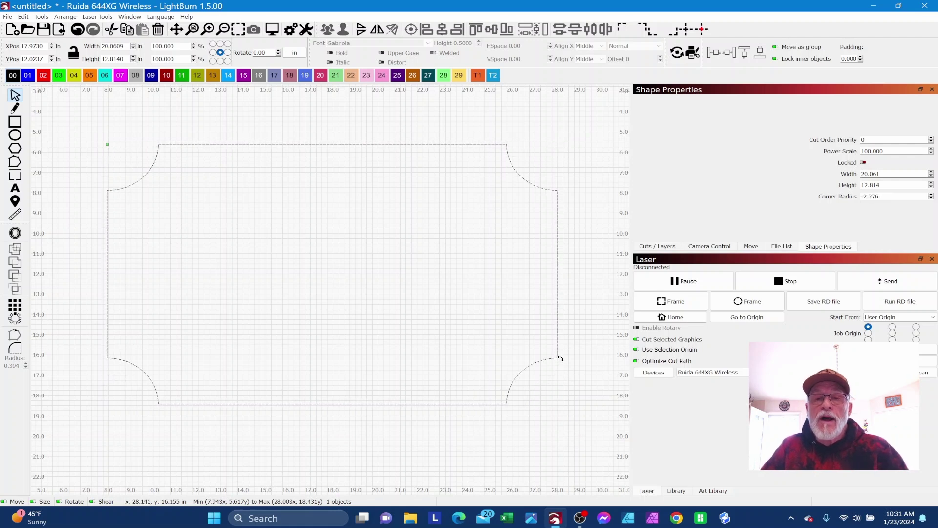
left_click_drag(560, 358, 562, 337)
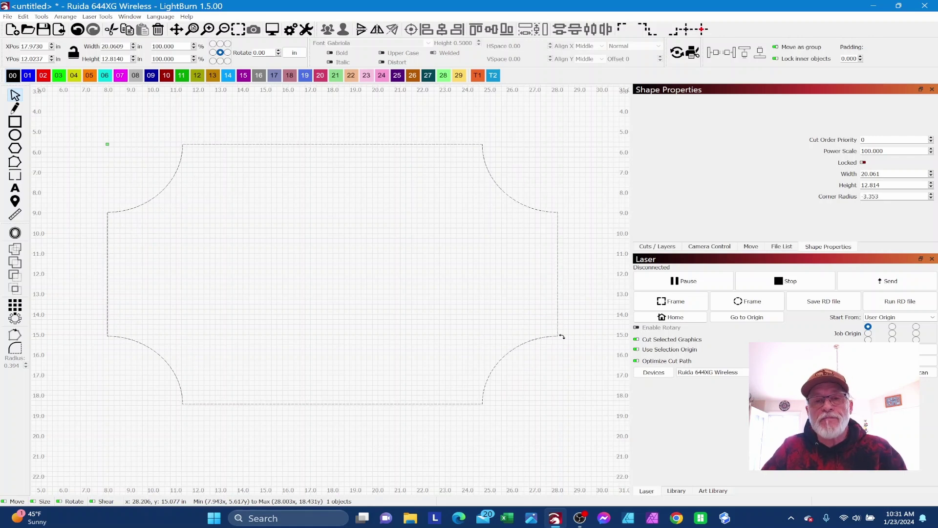
left_click_drag(563, 372, 563, 406)
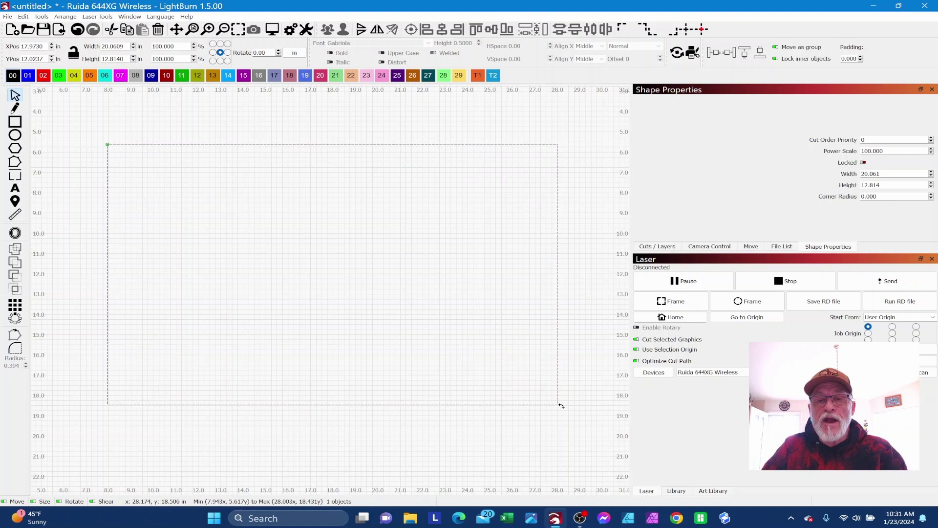
Round the large rectangle's corners outward to a radius of about 1.27 in directly on the shape
left_click_drag(485, 398, 530, 401)
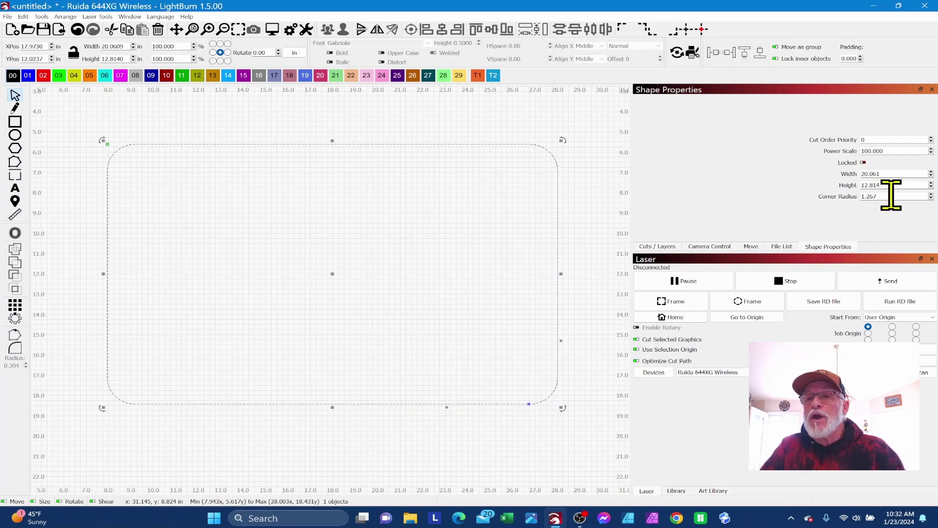
key("Return")
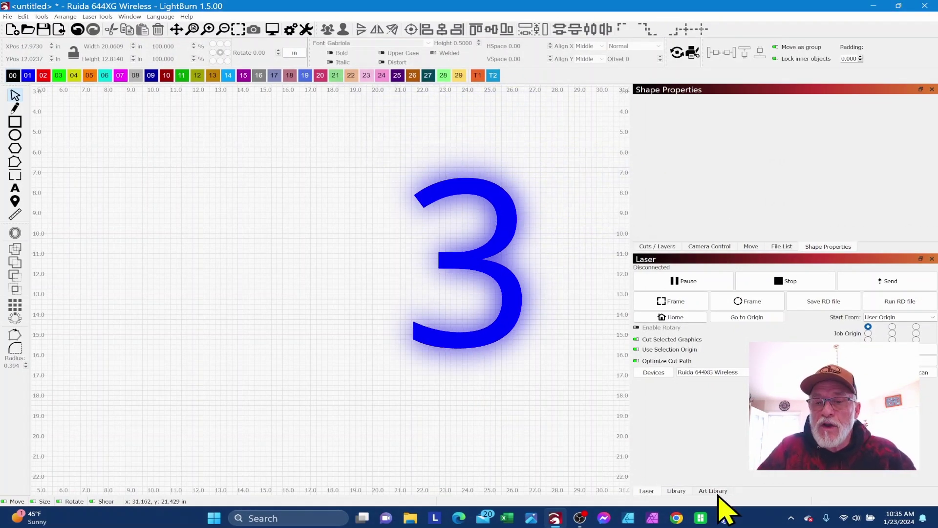
Undock the material library and load the second Thunder 100 Watt LightBurn Materials Library file for merging, reviewing the entries with identical names
left_click(679, 492)
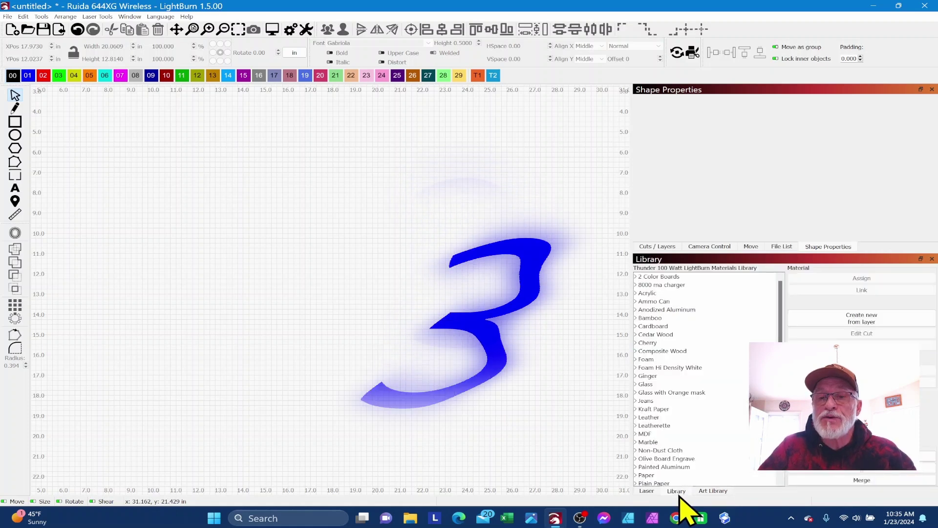
left_click_drag(792, 256, 393, 149)
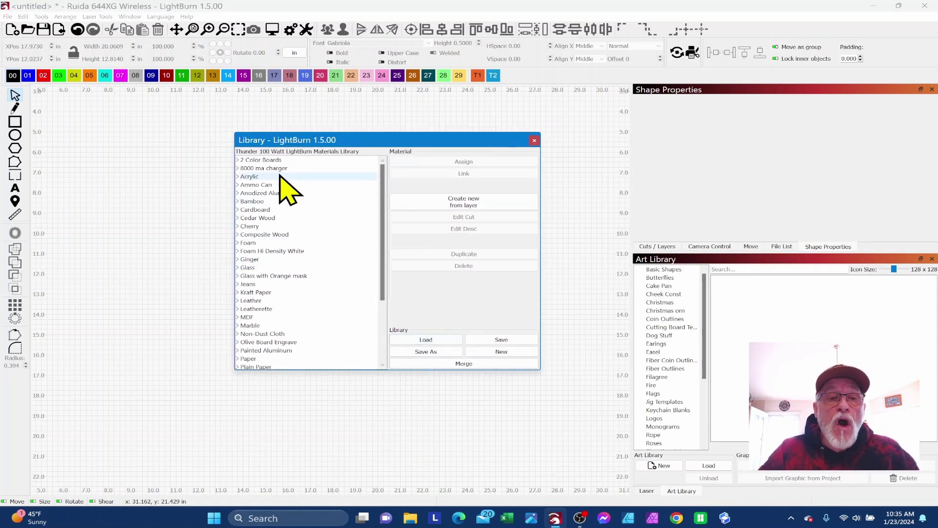
left_click(464, 364)
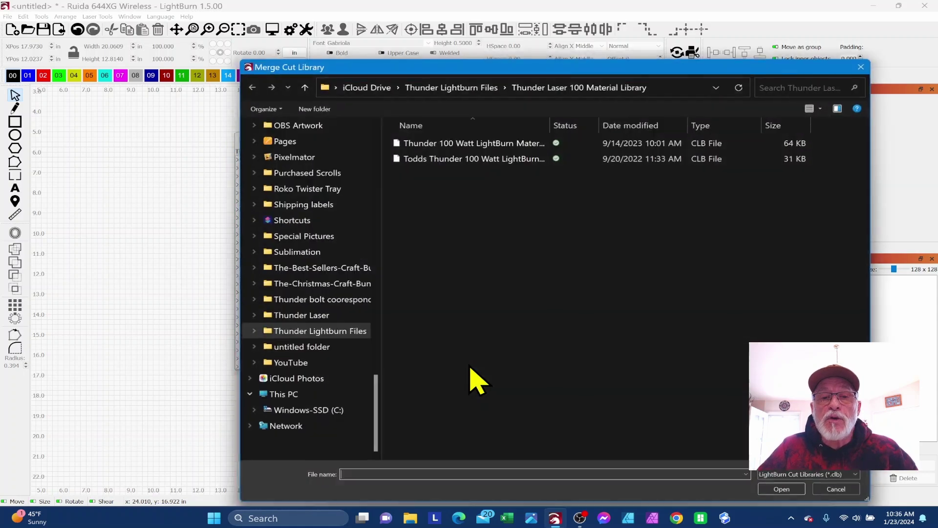
left_click(467, 158)
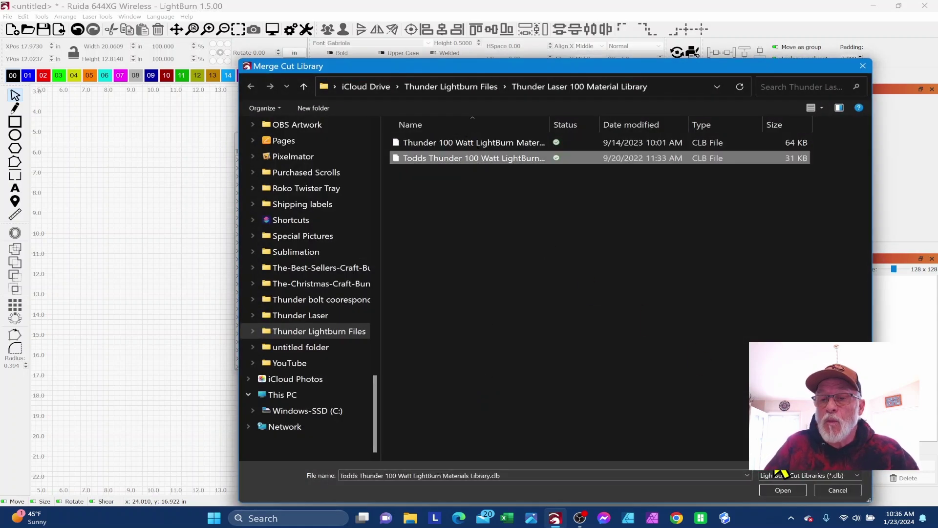
left_click(783, 491)
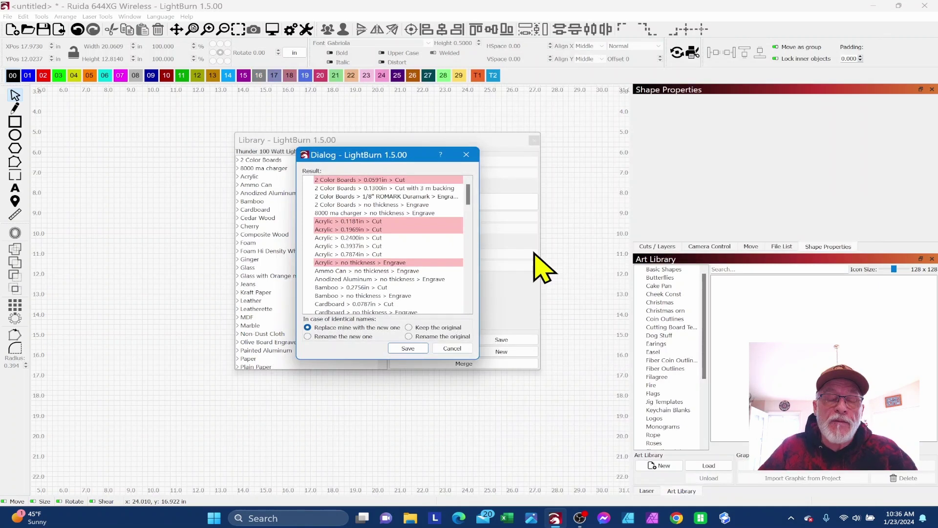
mouse_move(468, 194)
left_mouse_down()
mouse_move(466, 286)
mouse_move(467, 179)
left_mouse_up()
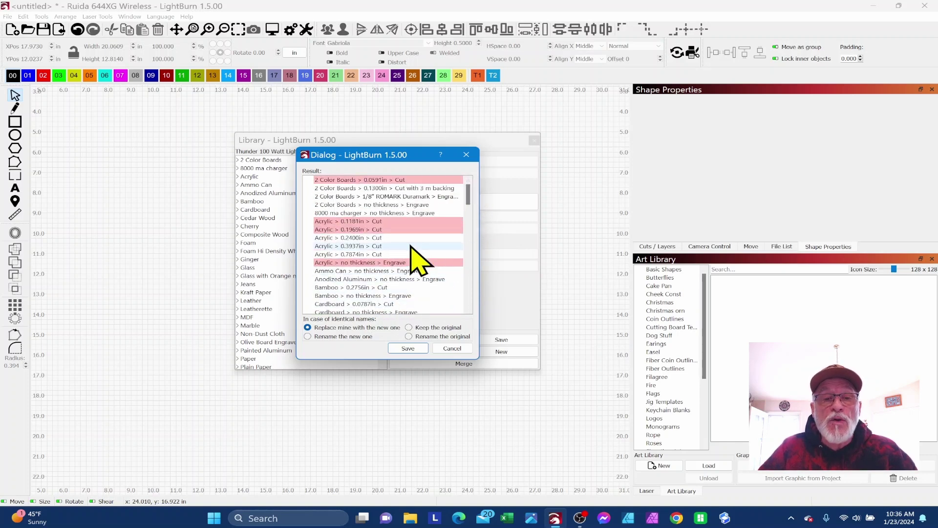
mouse_move(470, 200)
left_mouse_down()
mouse_move(476, 250)
mouse_move(468, 307)
mouse_move(477, 184)
left_mouse_up()
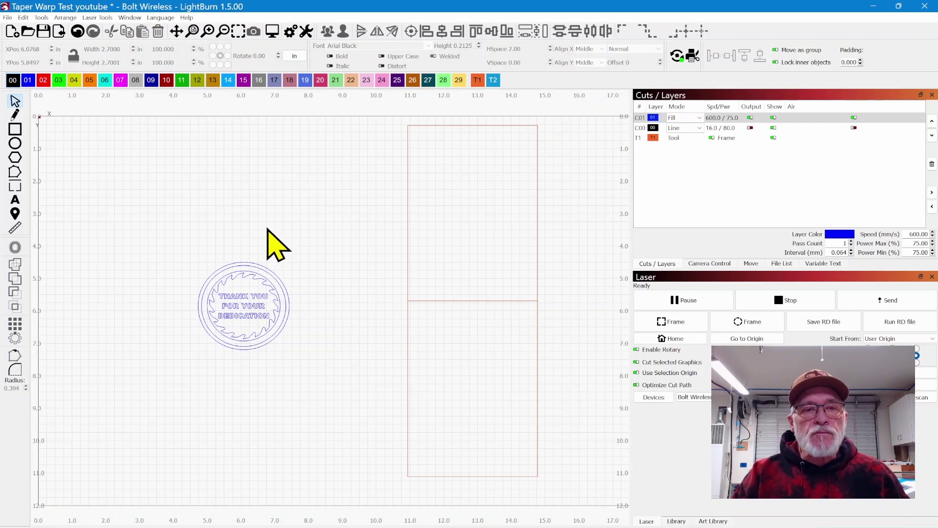
Examine the Taper Warp tool's object-top orientations and its diameter and length settings, and leave without applying them
left_click(100, 18)
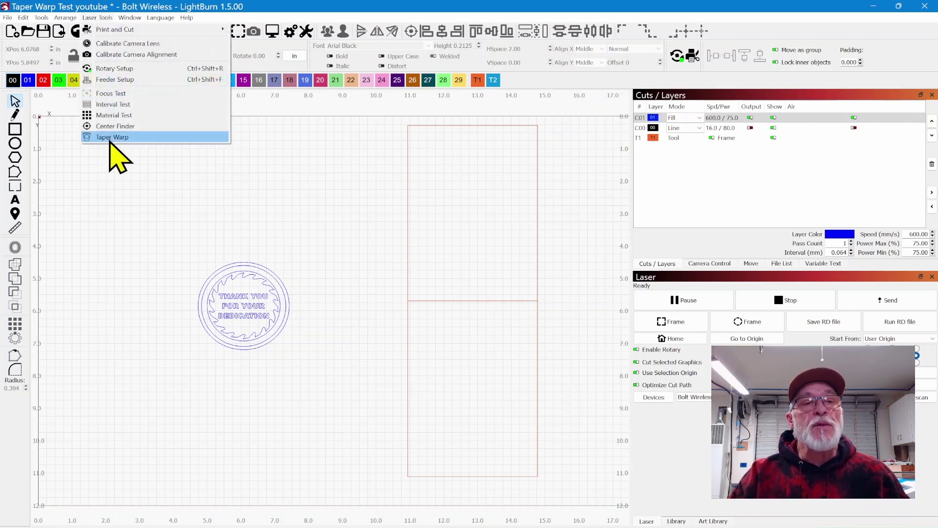
left_click(112, 137)
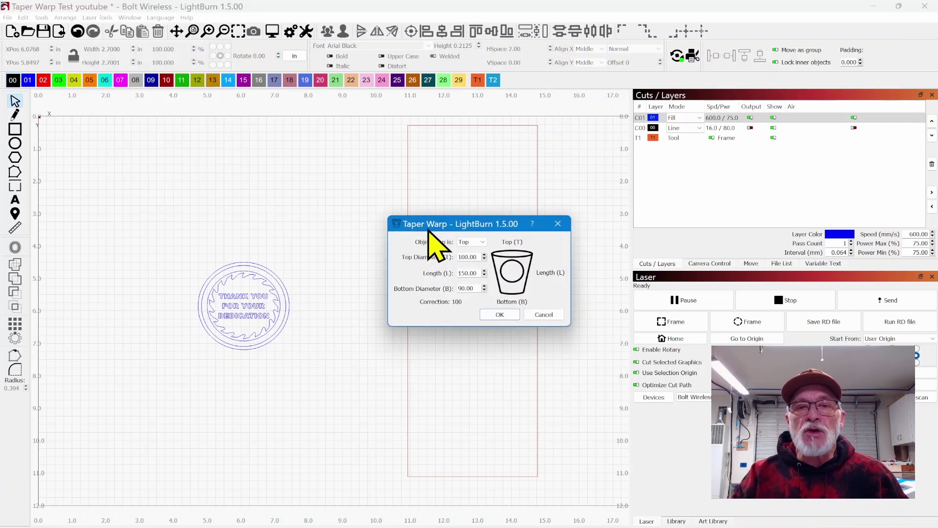
left_click_drag(428, 230, 414, 202)
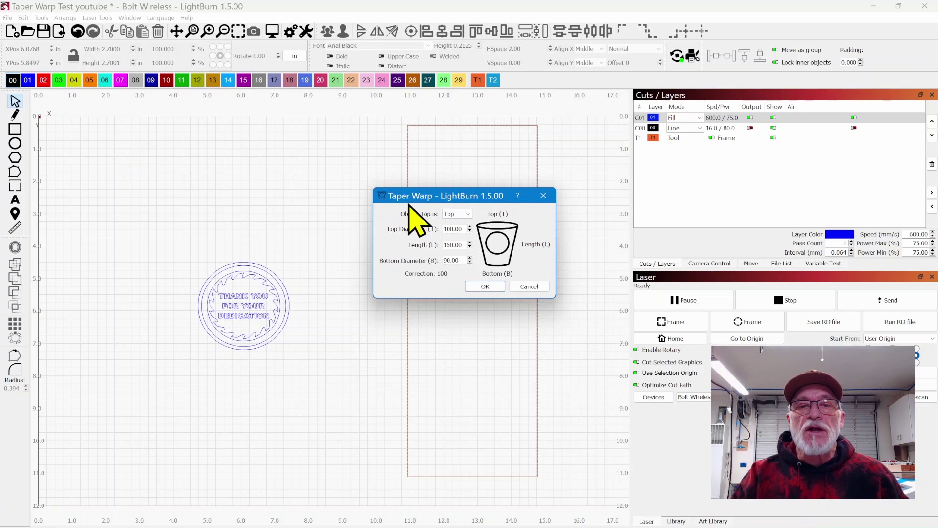
left_click(470, 215)
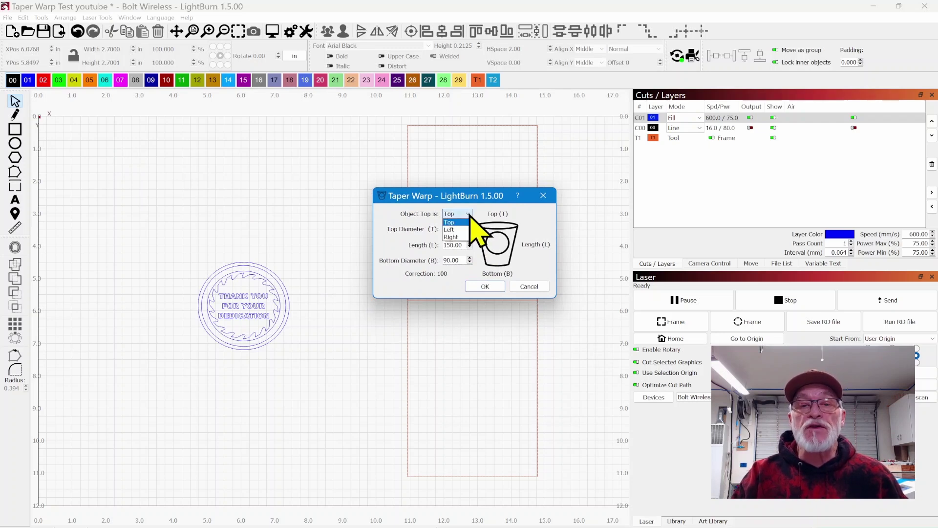
left_click(469, 217)
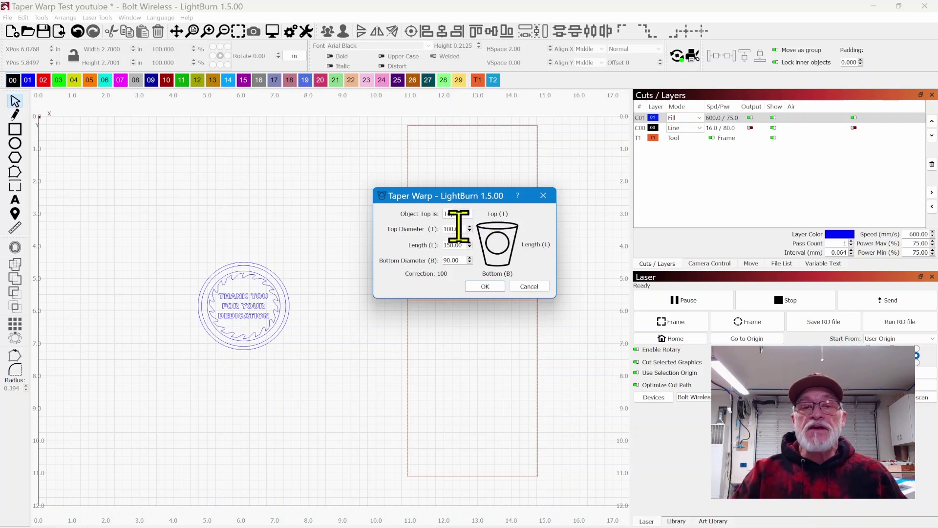
left_click_drag(461, 230, 443, 230)
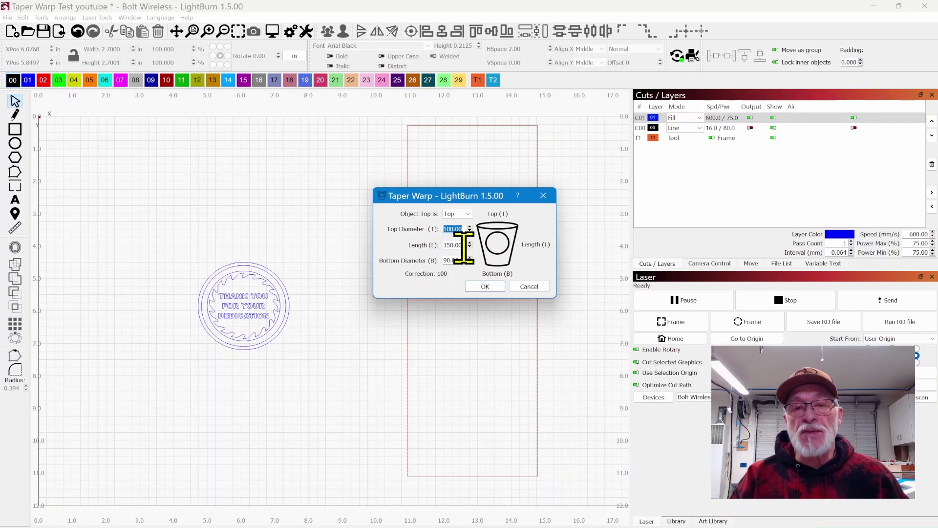
left_click(315, 177)
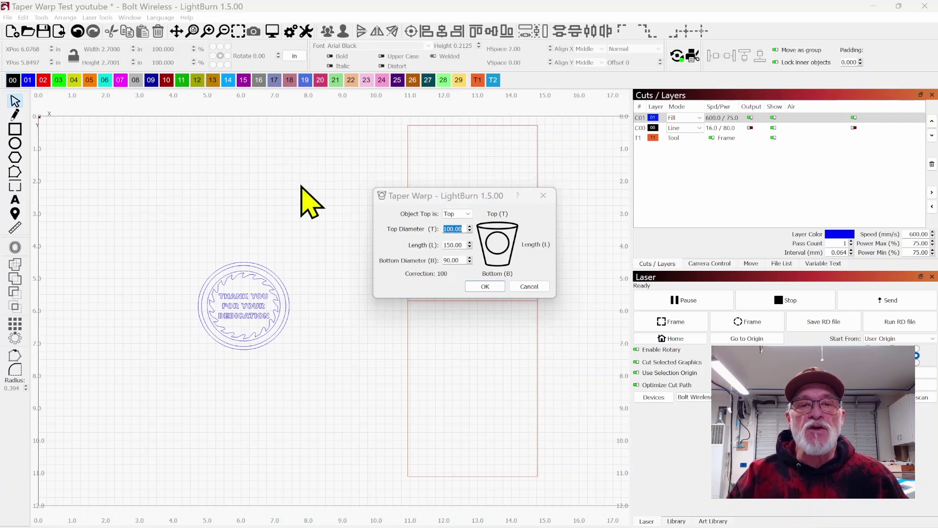
left_click(528, 287)
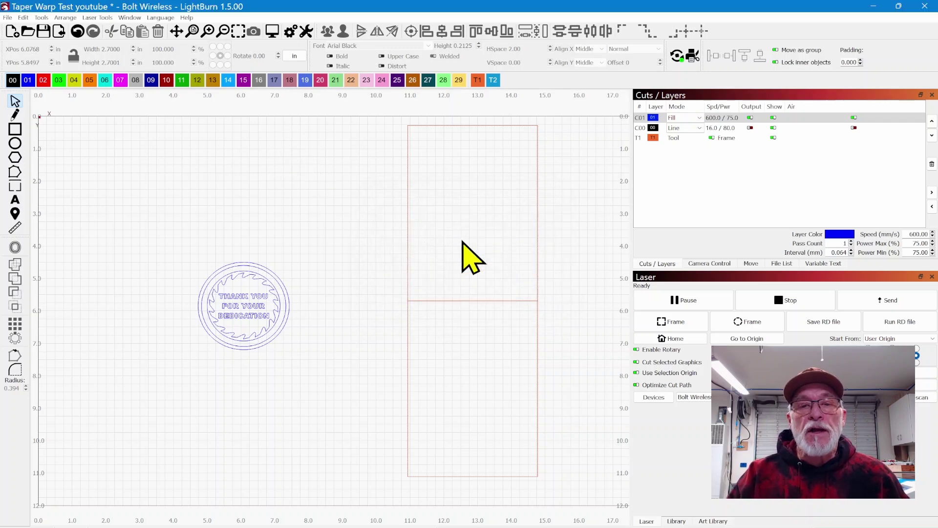
Try to apply Taper Warp with the object top set to Top, top diameter 100, length 150 and bottom diameter 90
left_click(103, 19)
left_click(122, 136)
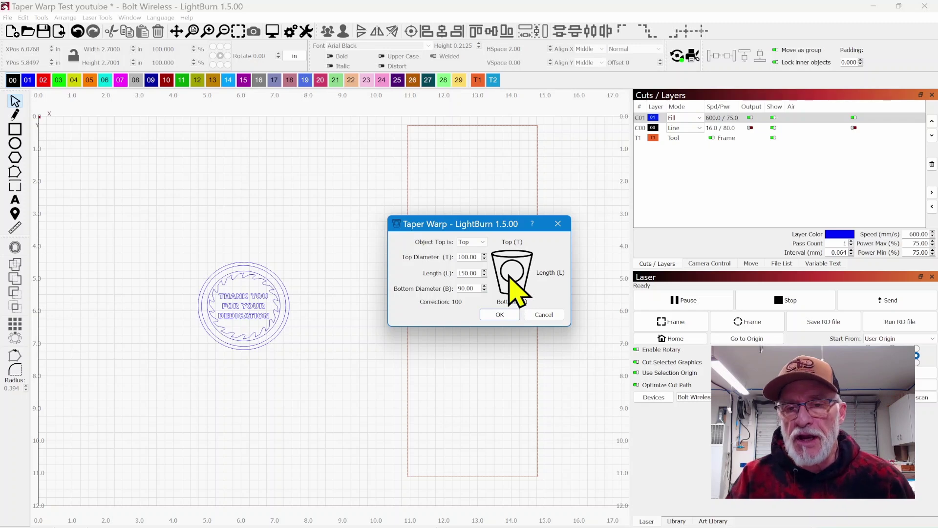
left_click(511, 316)
Review the Taper Warp settings for the round THANK YOU FOR YOUR DEDICATION design and leave without applying them
scroll(264, 334, "up", 5)
scroll(264, 328, "down", 2)
scroll(342, 345, "down", 1)
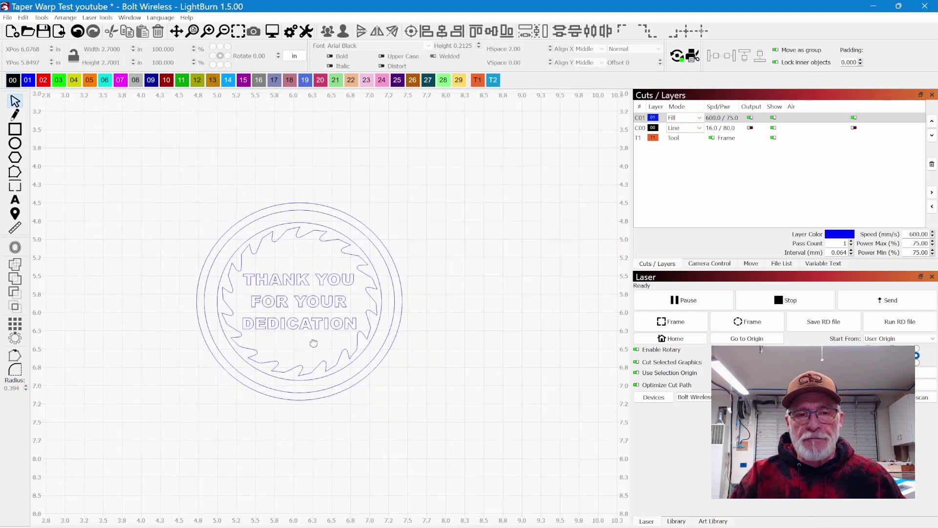
left_click(105, 18)
left_click(113, 138)
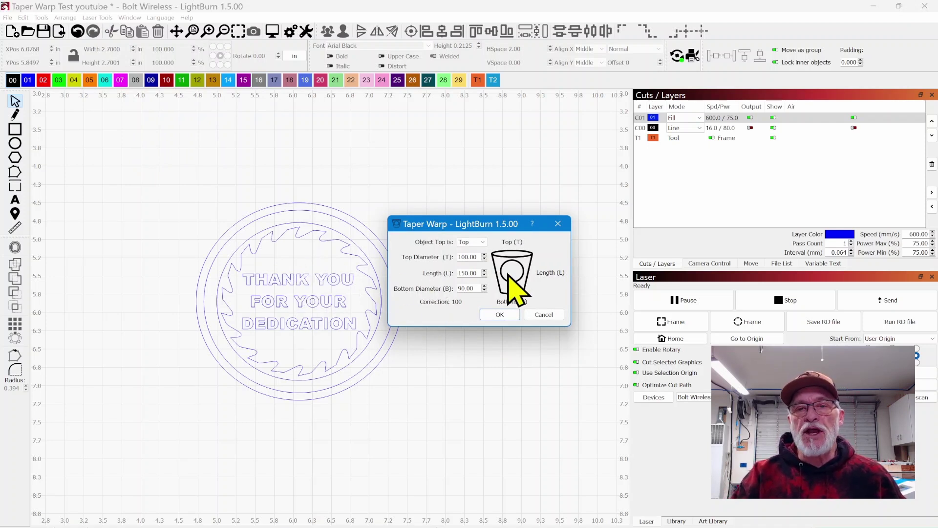
left_click(543, 315)
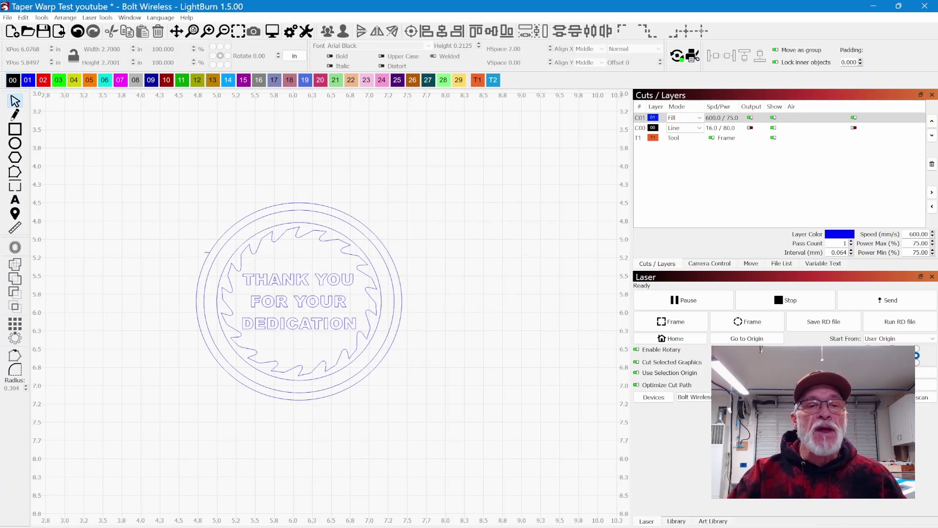
Scale only the width of the round THANK YOU FOR YOUR DEDICATION design to 110% and start Taper Warp on it
left_click(208, 253)
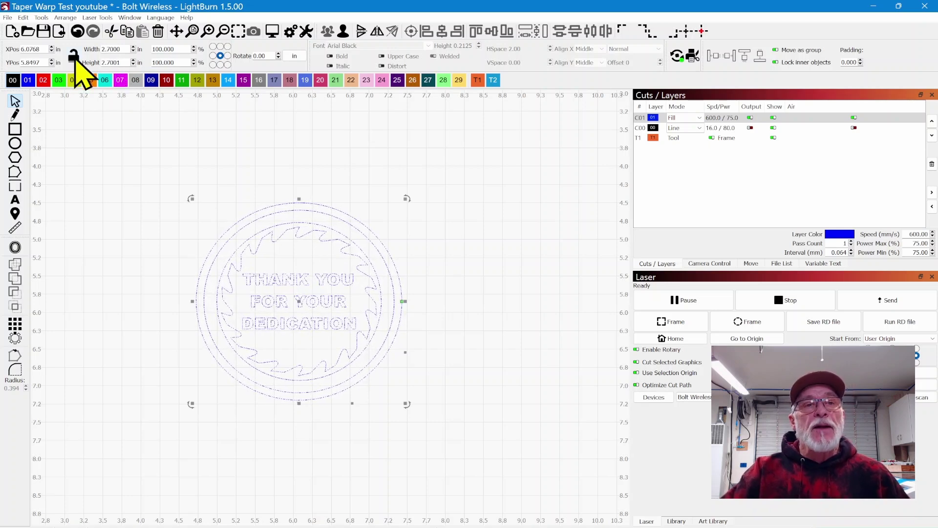
left_click(184, 49)
type("110")
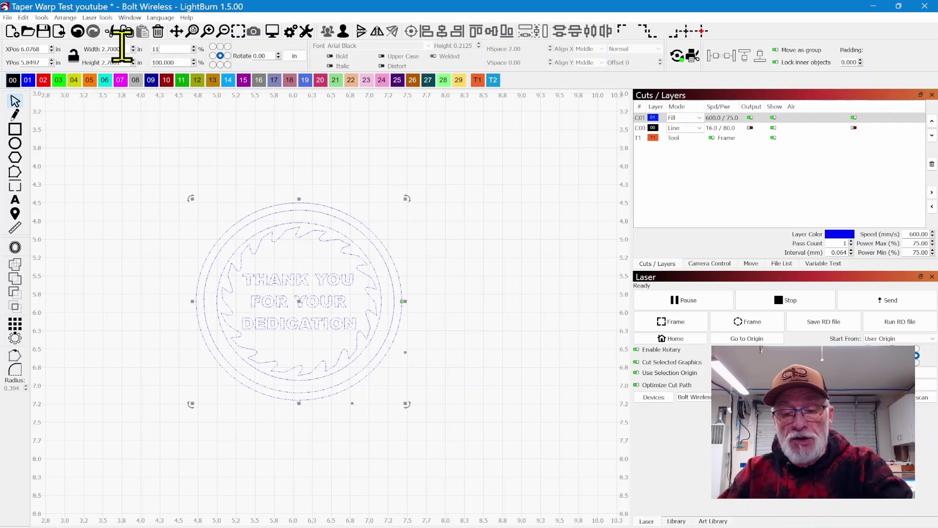
key("Tab")
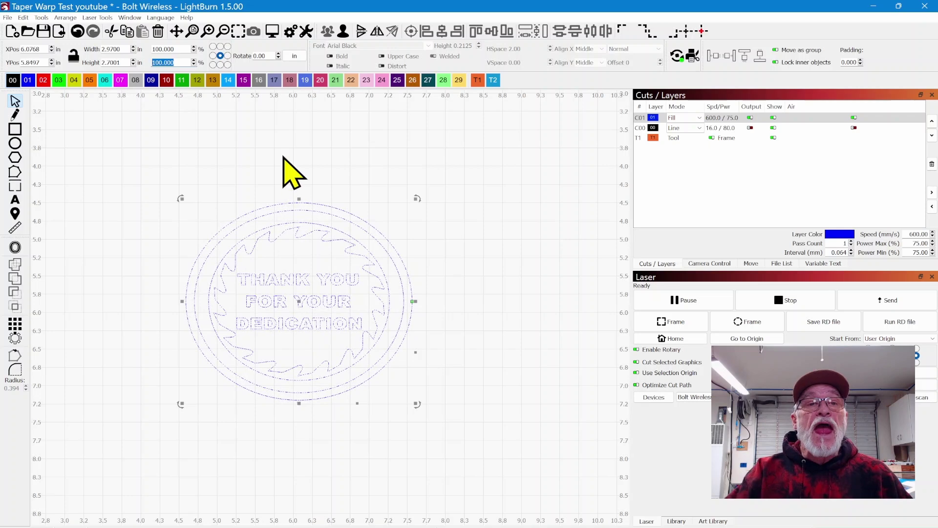
left_click(99, 17)
left_click(125, 138)
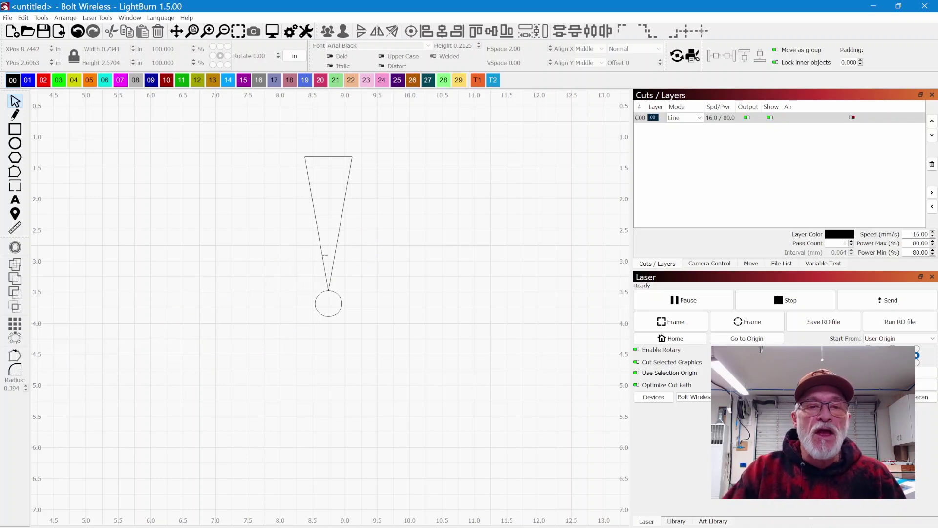
Create a Circular Array of 14 copies of the narrow triangle centred on the small circle, with Group Results enabled
left_click(340, 227)
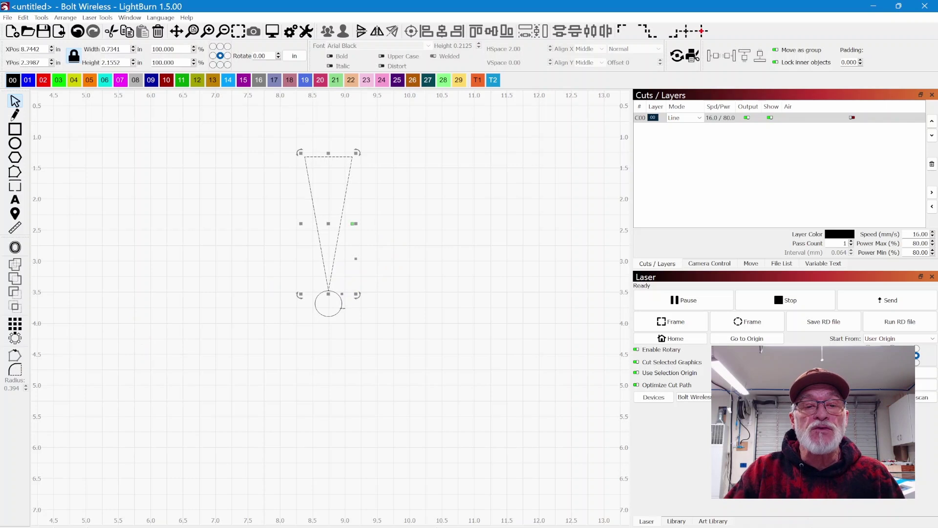
left_click(341, 306, "shift")
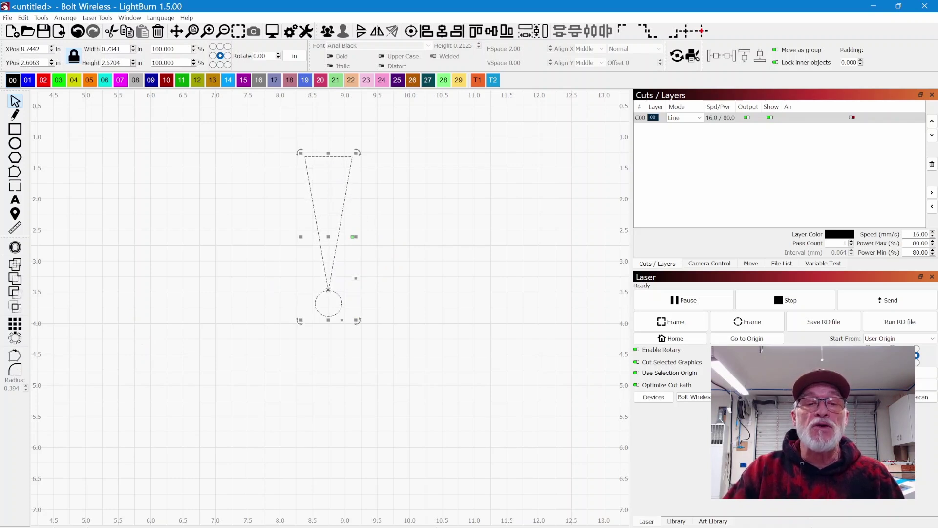
left_click(17, 341)
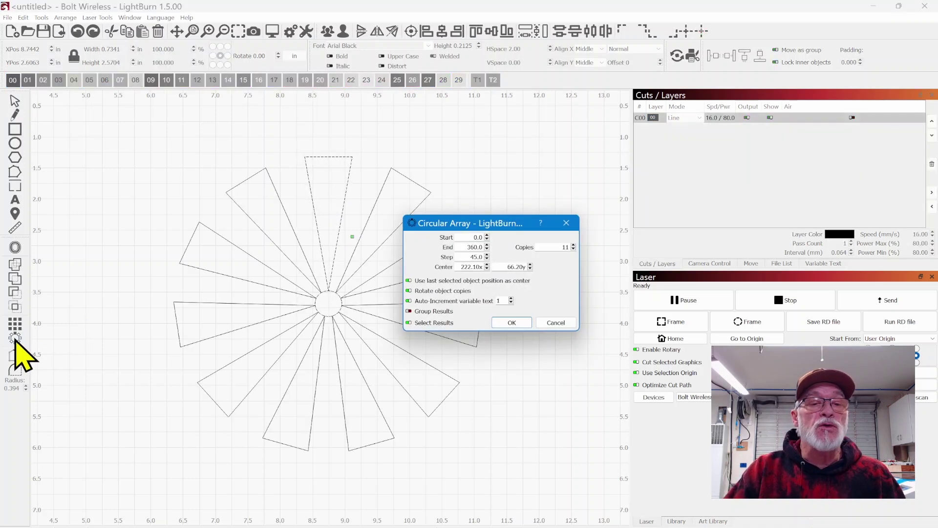
left_click_drag(485, 226, 587, 229)
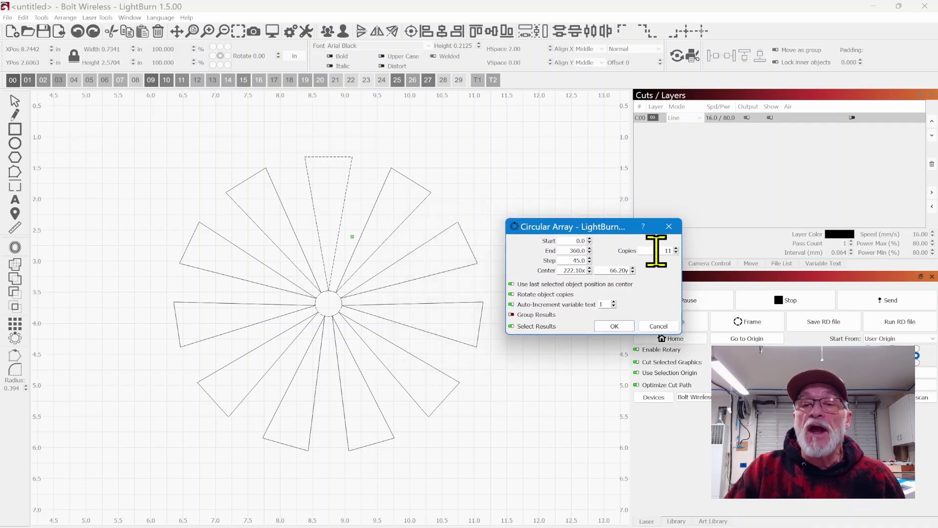
left_click(676, 248)
left_click(677, 249)
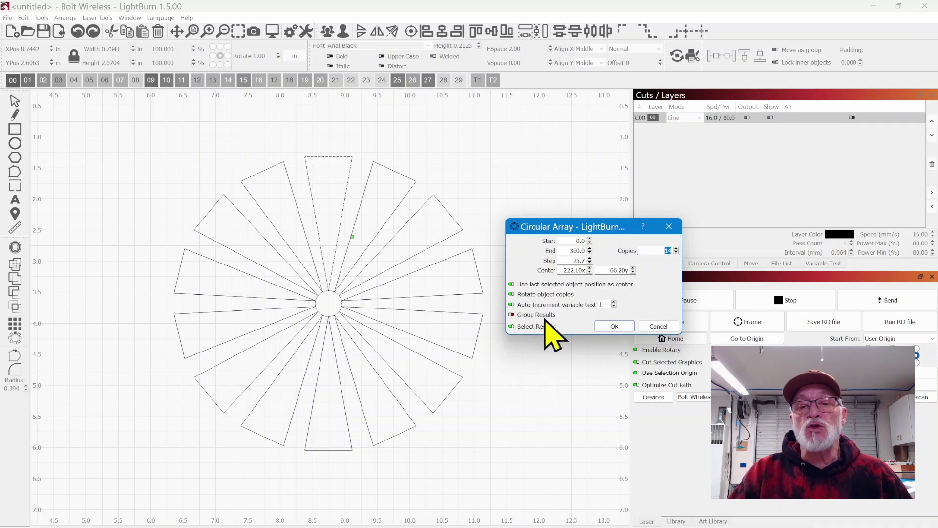
left_click(512, 315)
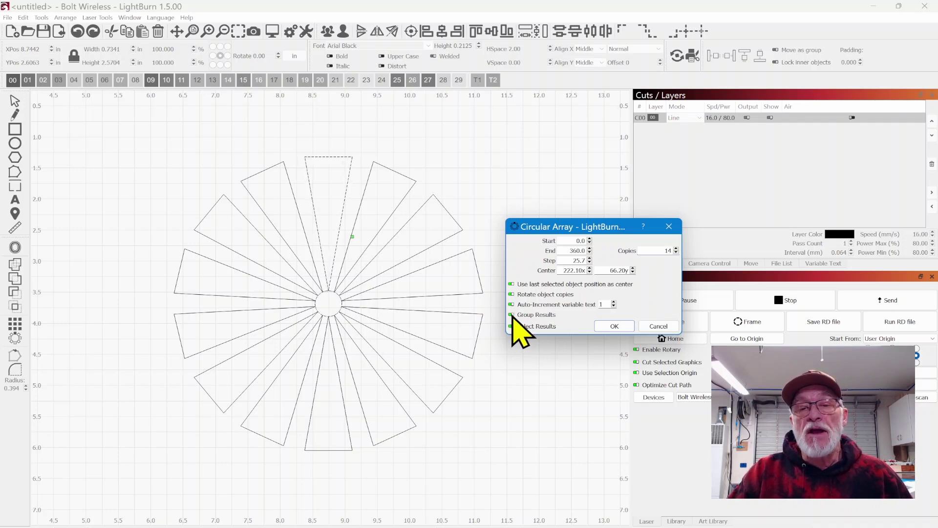
left_click(615, 326)
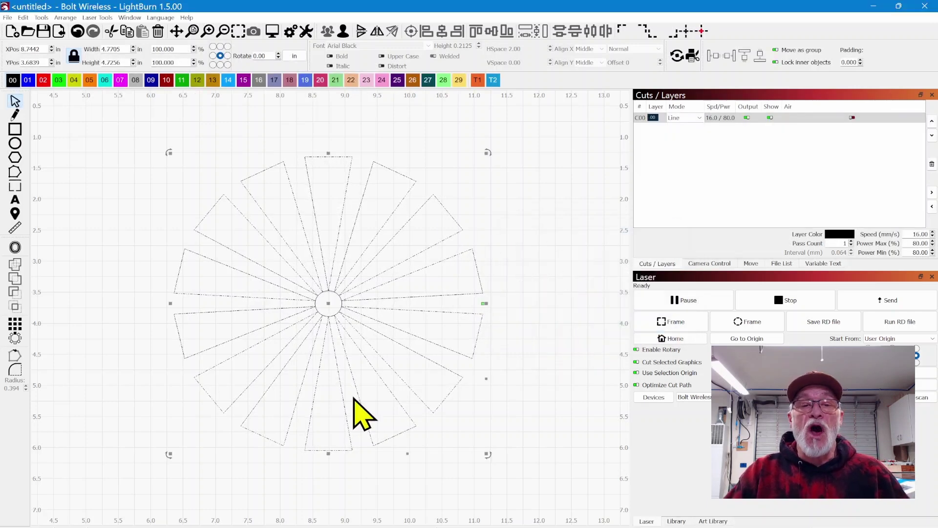
Try moving the grouped triangle array away from the small centre circle, and undo the move
left_click(551, 236)
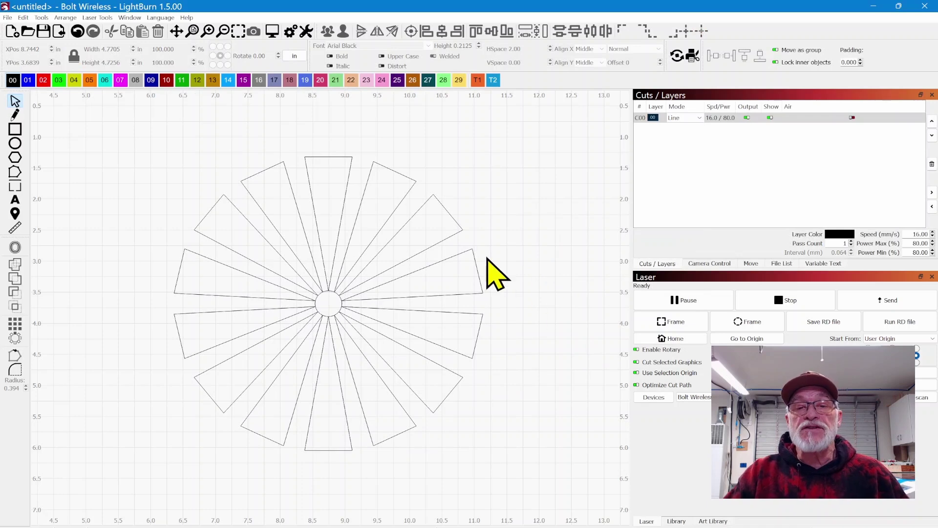
key("ctrl+a")
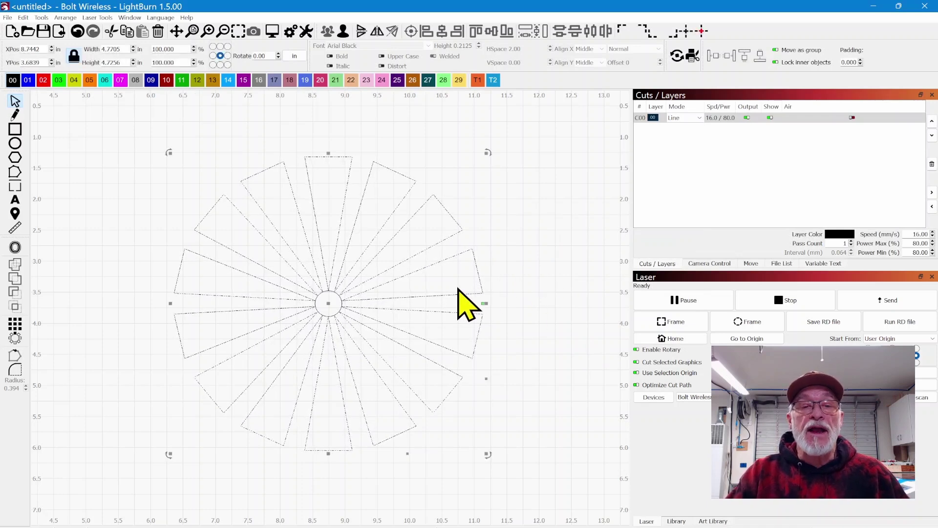
left_click_drag(338, 305, 205, 455)
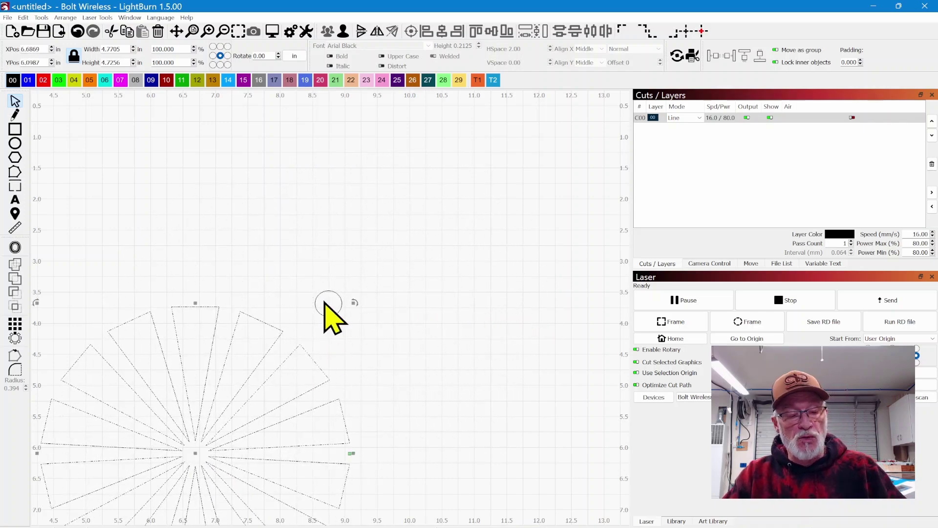
key("ctrl+z")
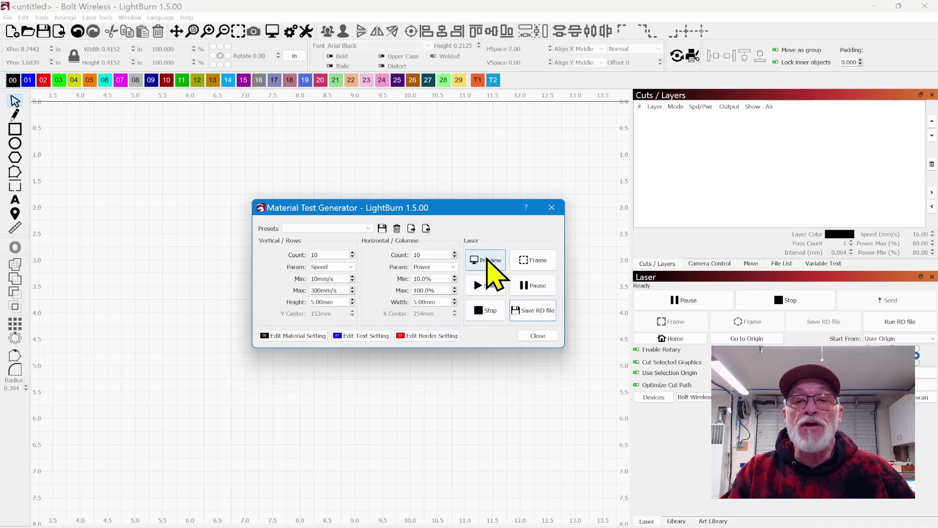
Preview the Material Test Generator's grid and examine its border cut settings without changing them
left_click(485, 264)
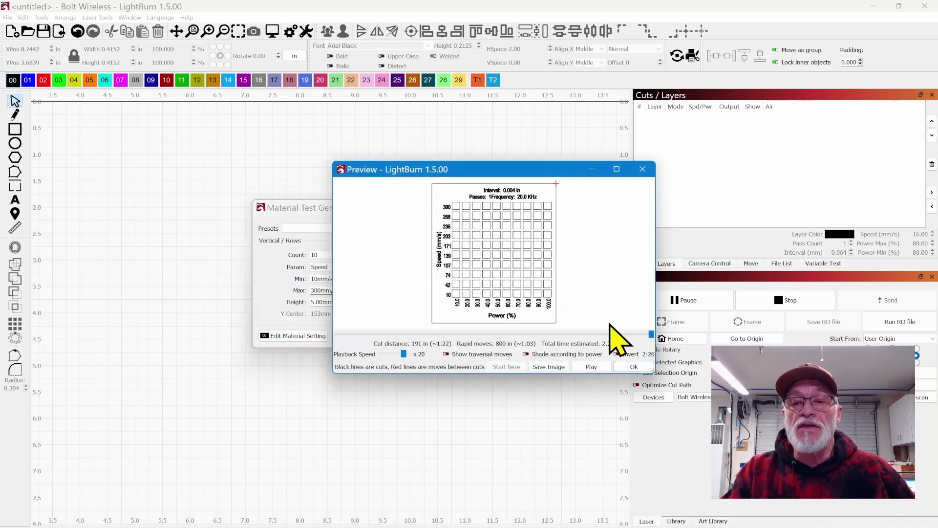
mouse_move(653, 334)
left_mouse_down()
mouse_move(589, 335)
mouse_move(652, 342)
left_mouse_up()
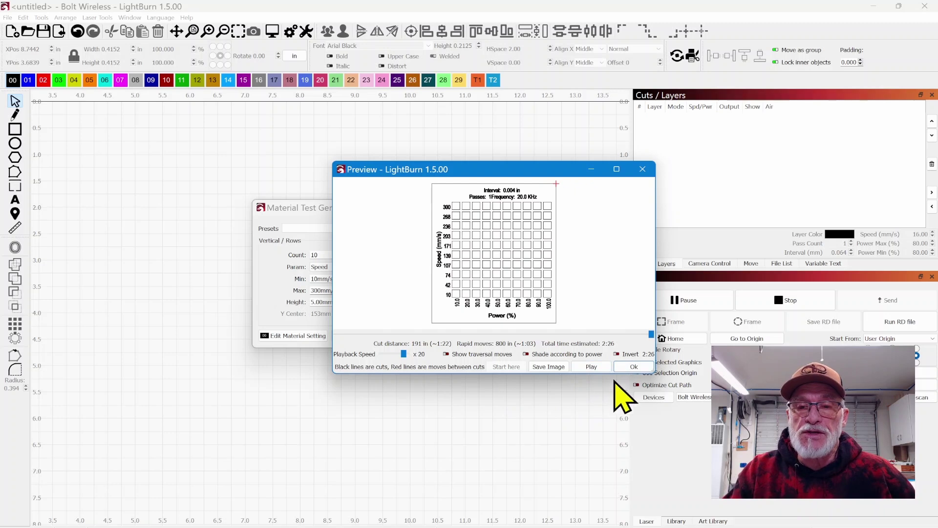
left_click(634, 366)
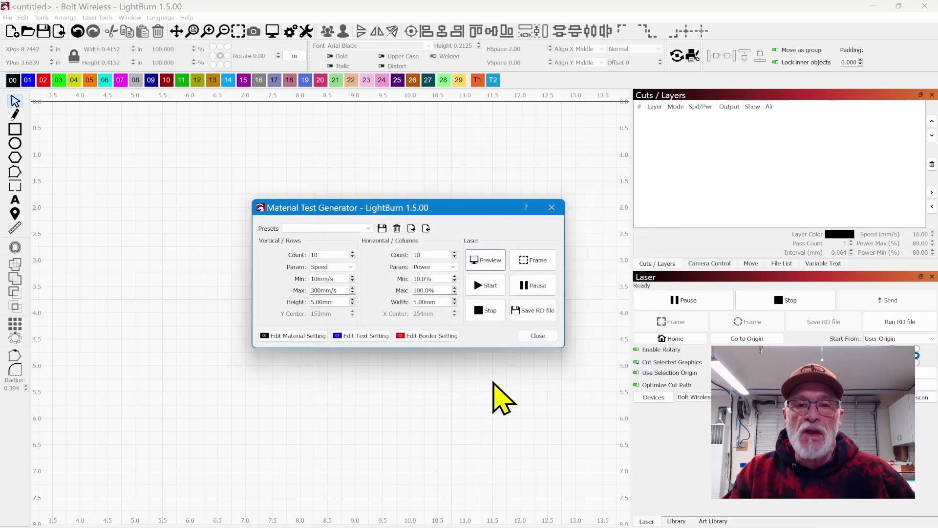
left_click(427, 341)
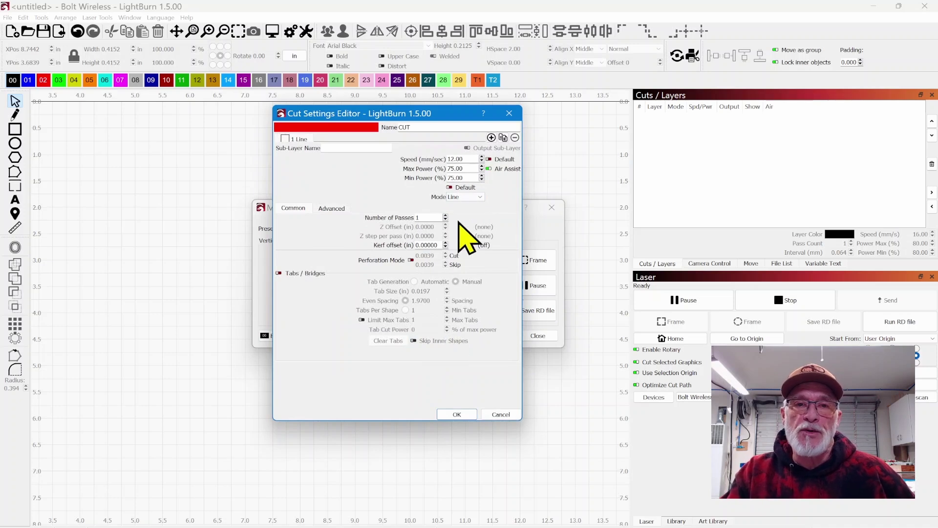
left_click(498, 414)
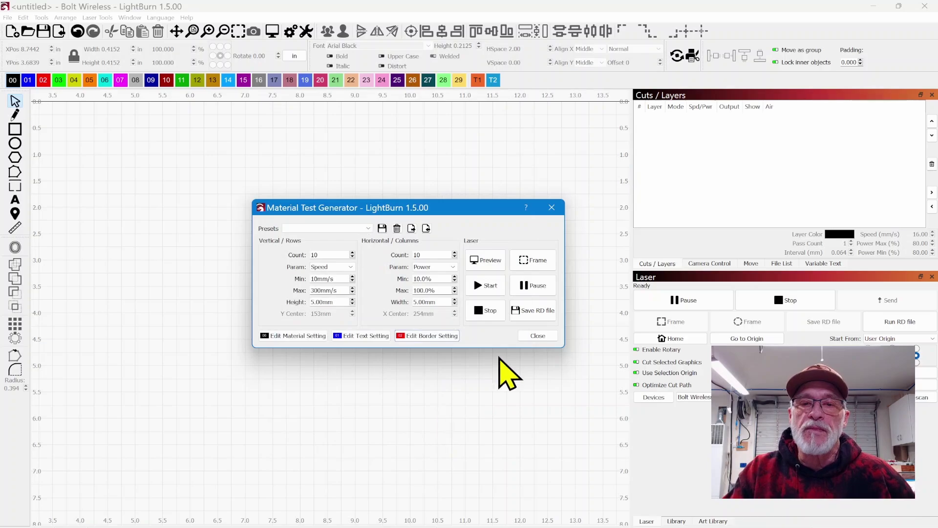
left_click(562, 518)
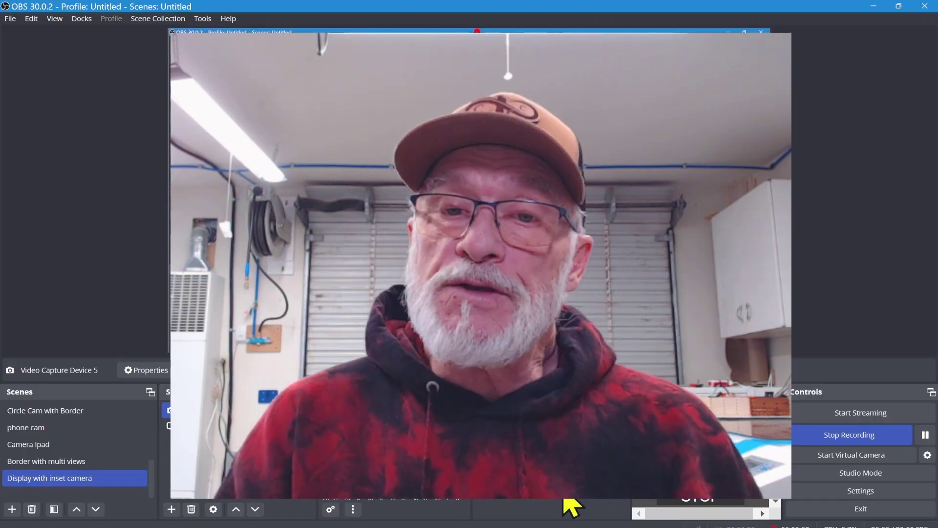